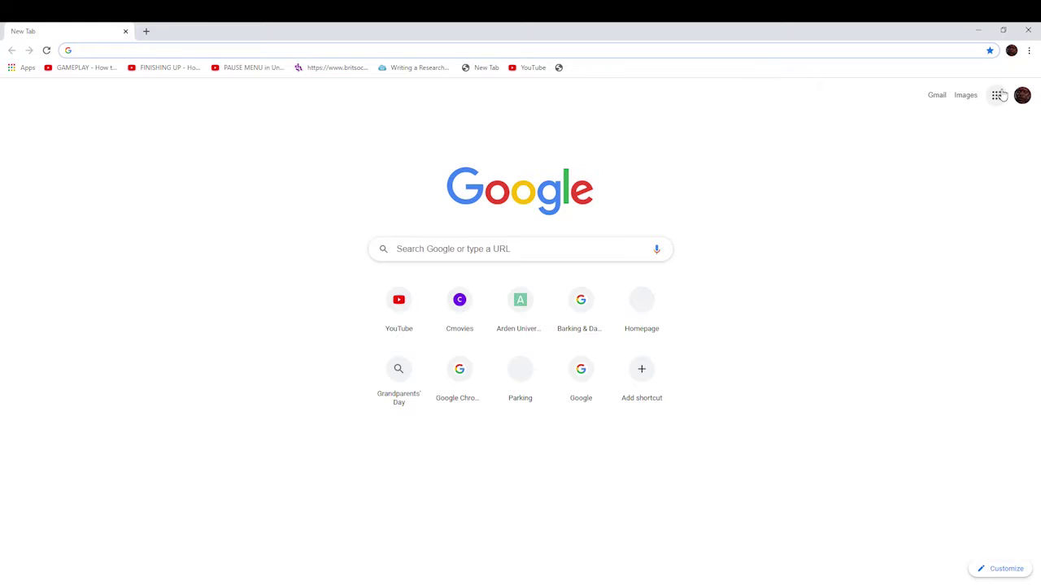
- Open Google Sites from the Google apps list and start a new blank site
left_click(996, 95)
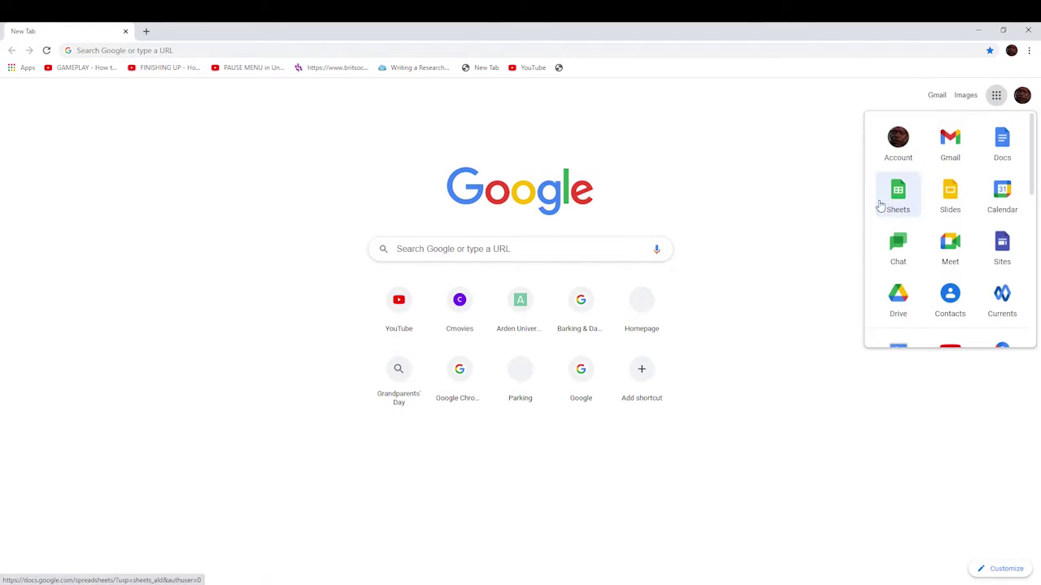
left_click(1008, 257)
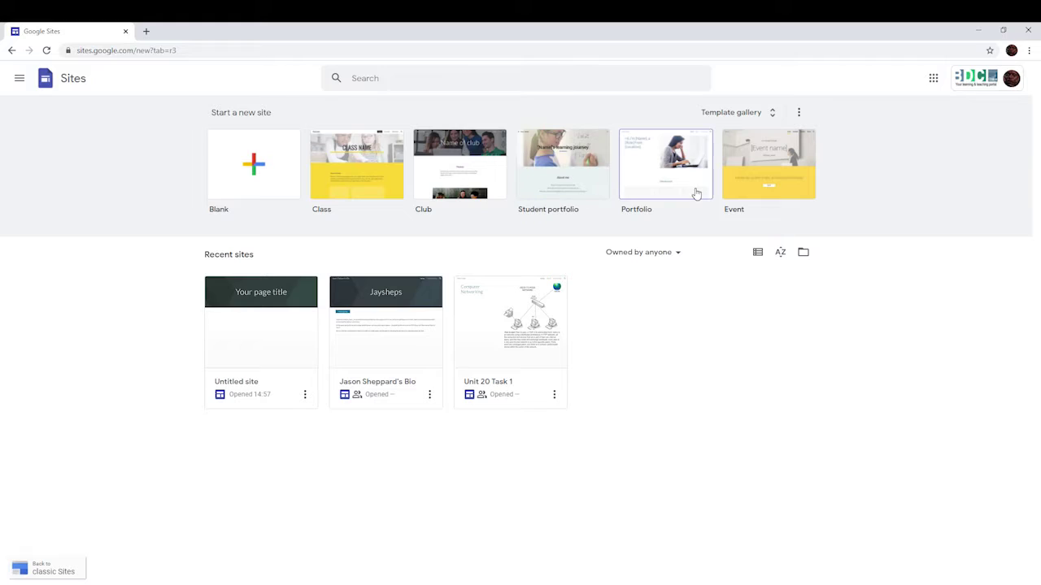
left_click(248, 180)
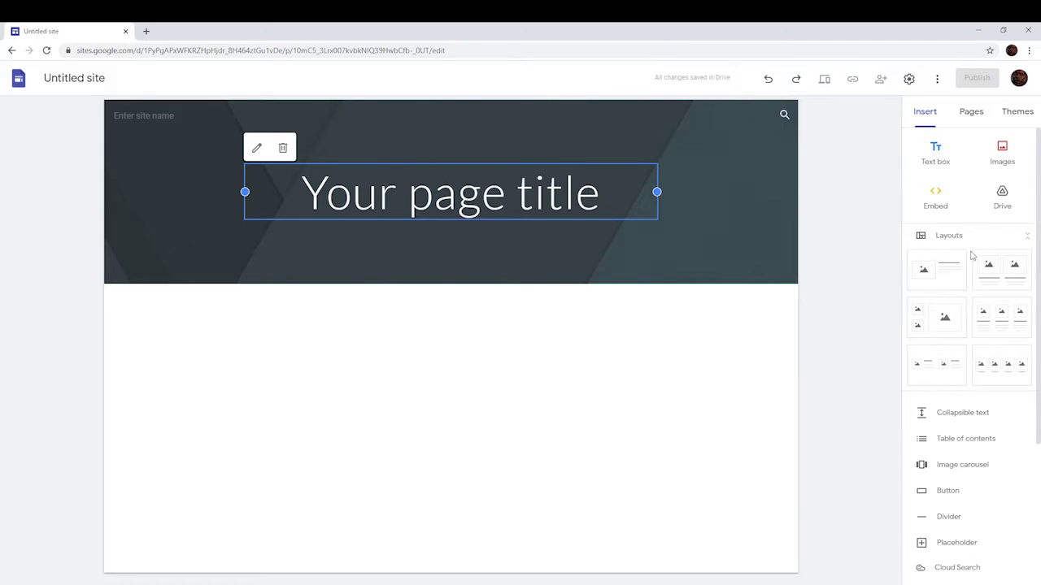
- Add a new page named bio to the site
left_click(972, 114)
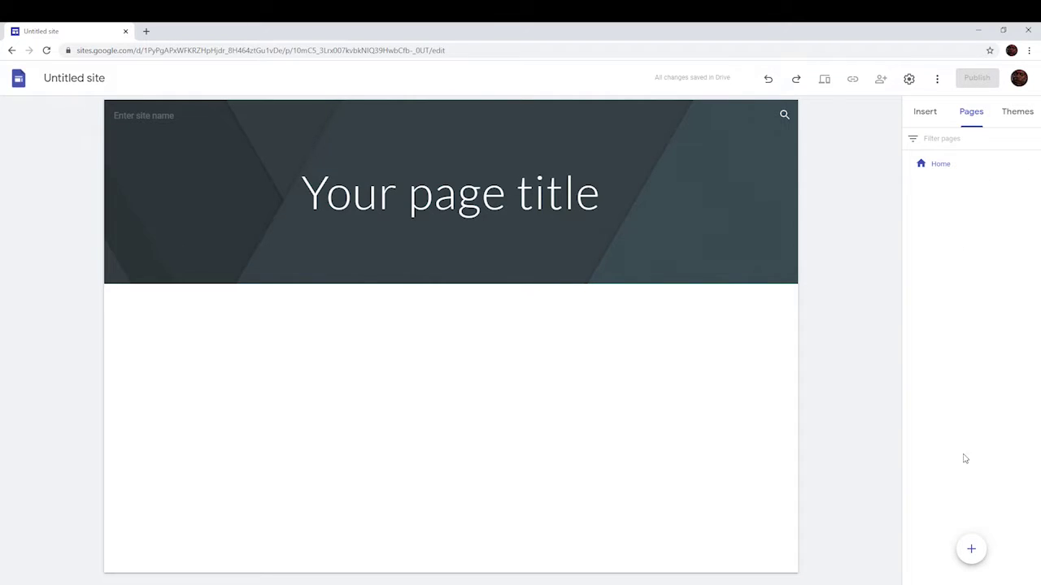
mouse_move(973, 551)
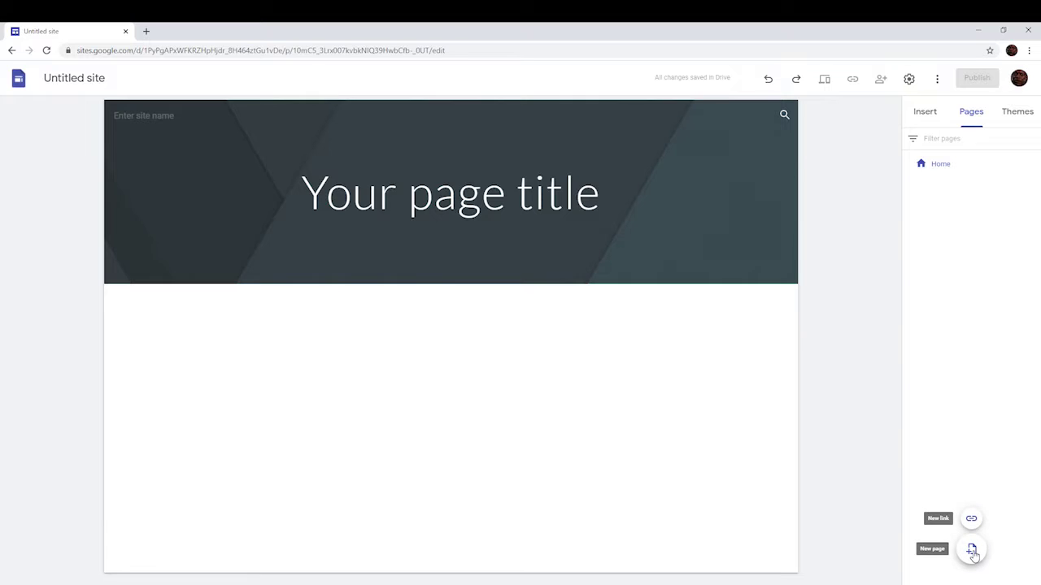
left_click(972, 551)
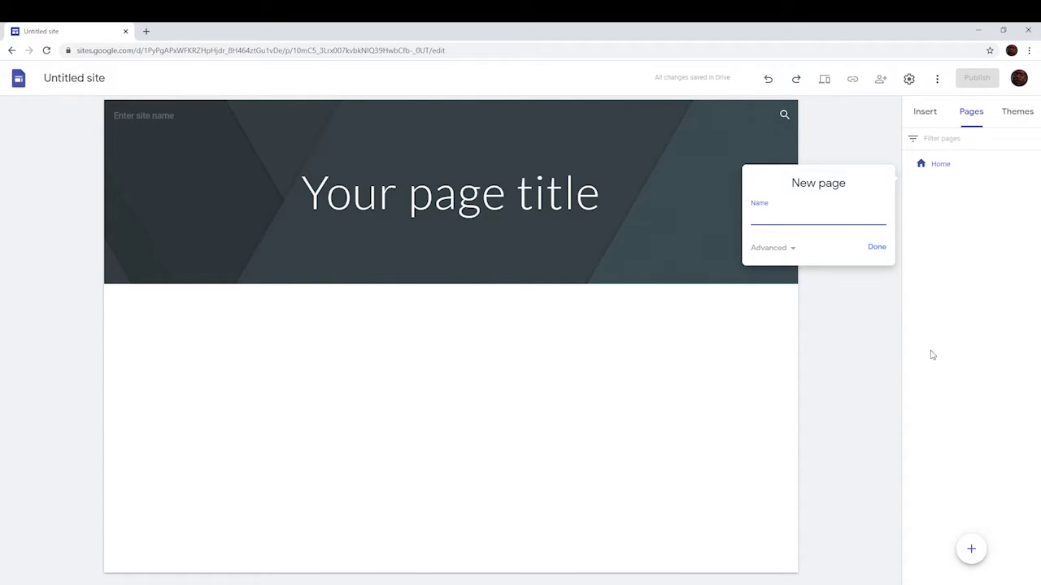
key("Return")
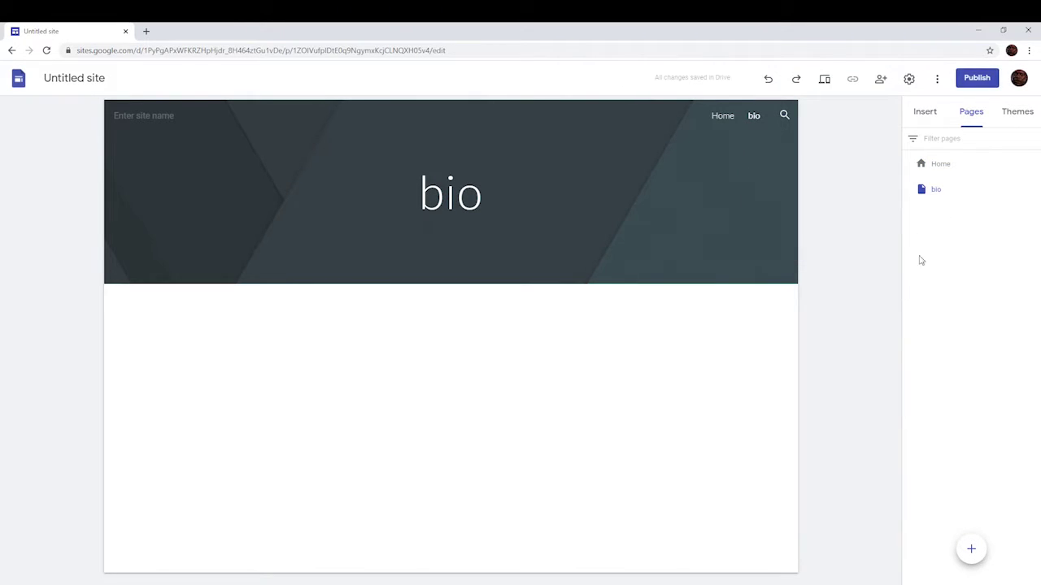
- Look at the Home and bio pages in turn, ending on Home
left_click(948, 174)
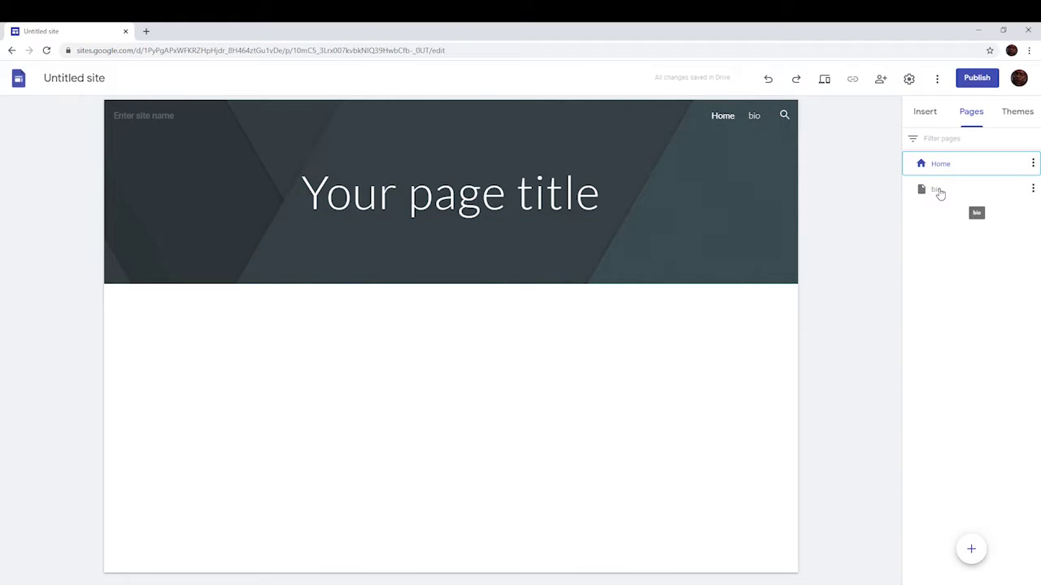
left_click(937, 189)
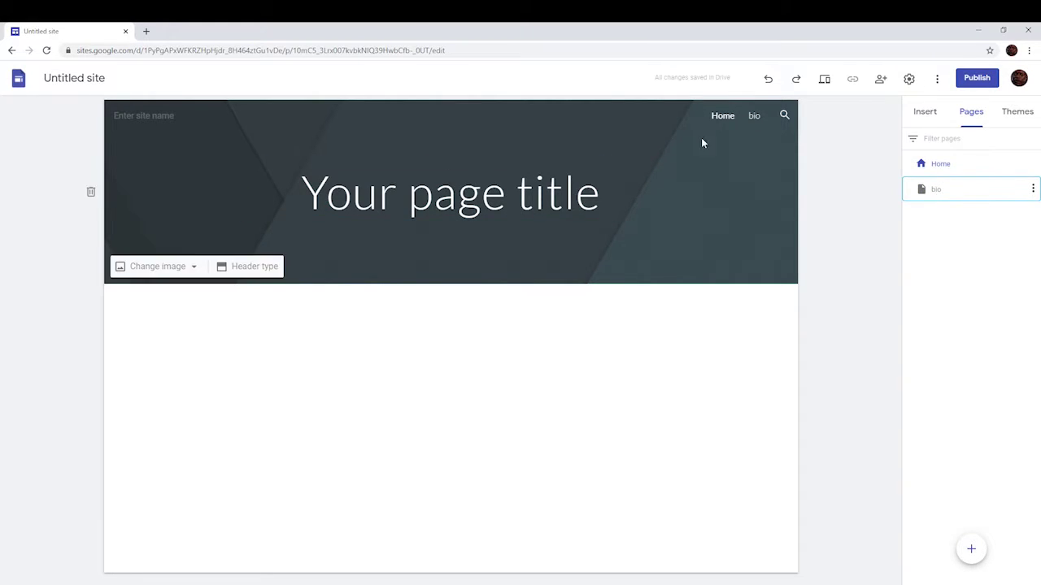
left_click(957, 163)
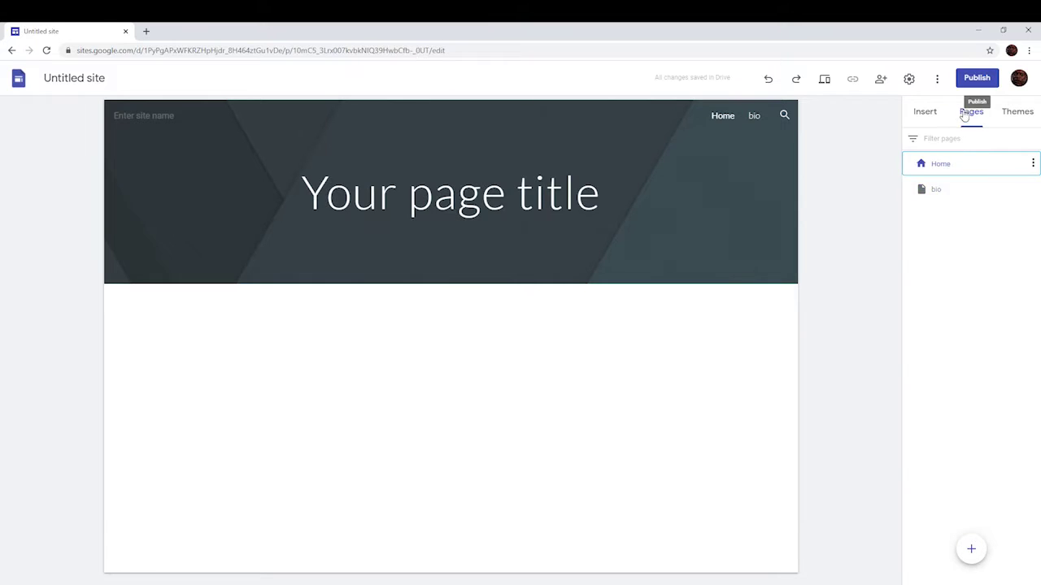
- Try the Aristotle, Diplomat, Vision, Level and Impression themes on the site in turn
left_click(1018, 113)
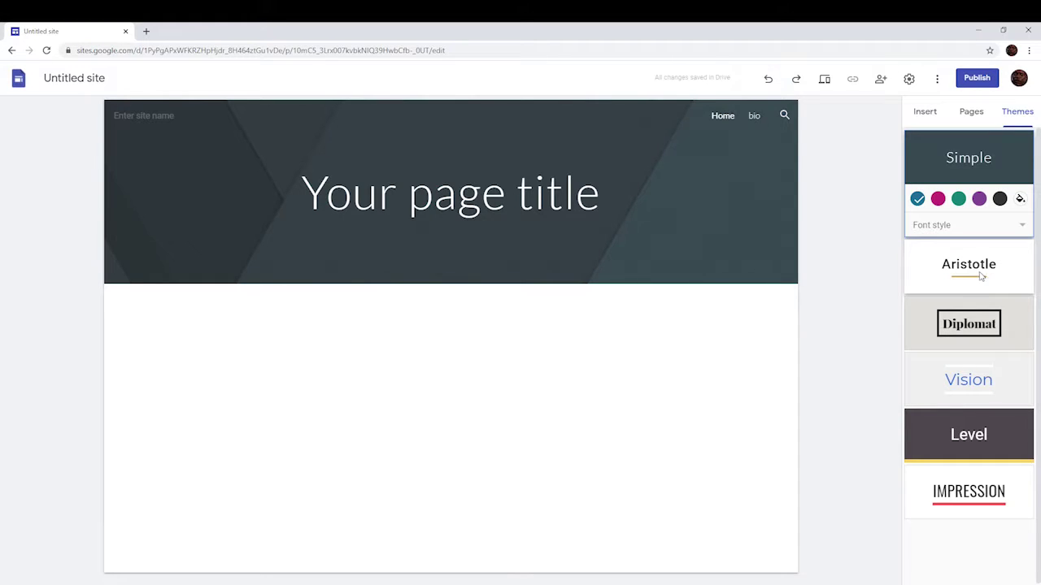
left_click(982, 276)
left_click(976, 329)
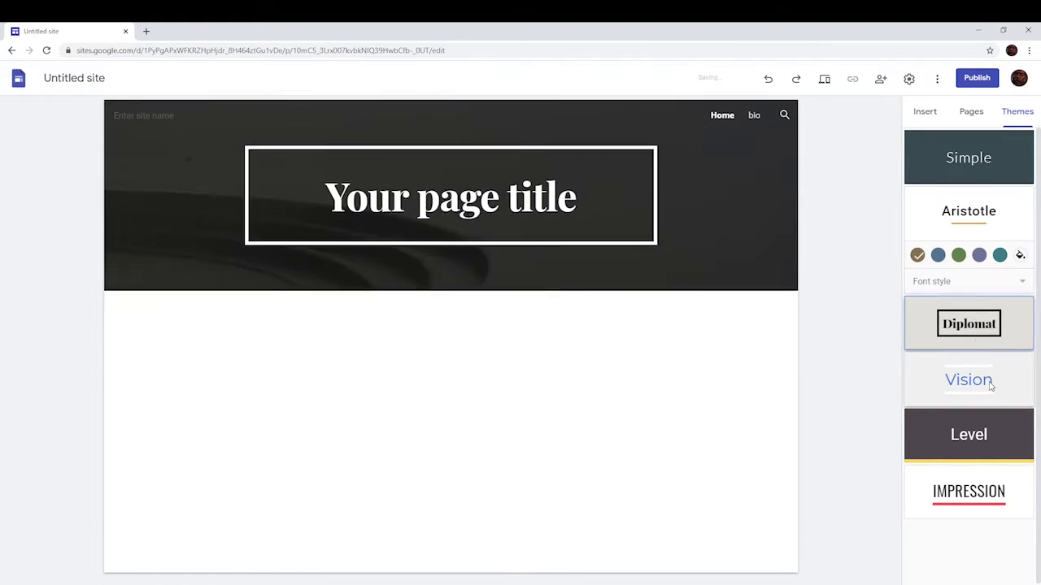
left_click(987, 379)
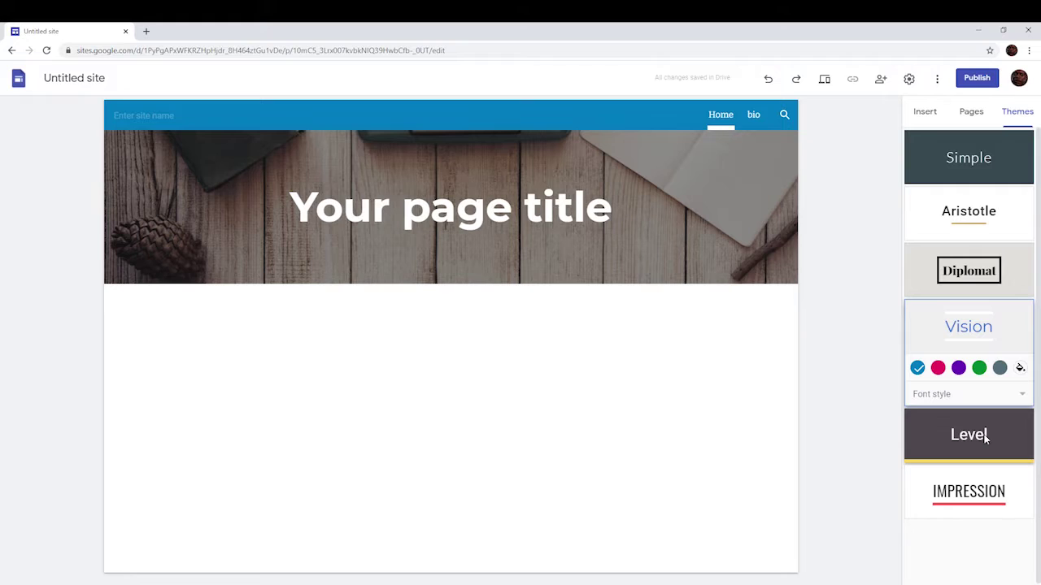
left_click(986, 437)
left_click(972, 492)
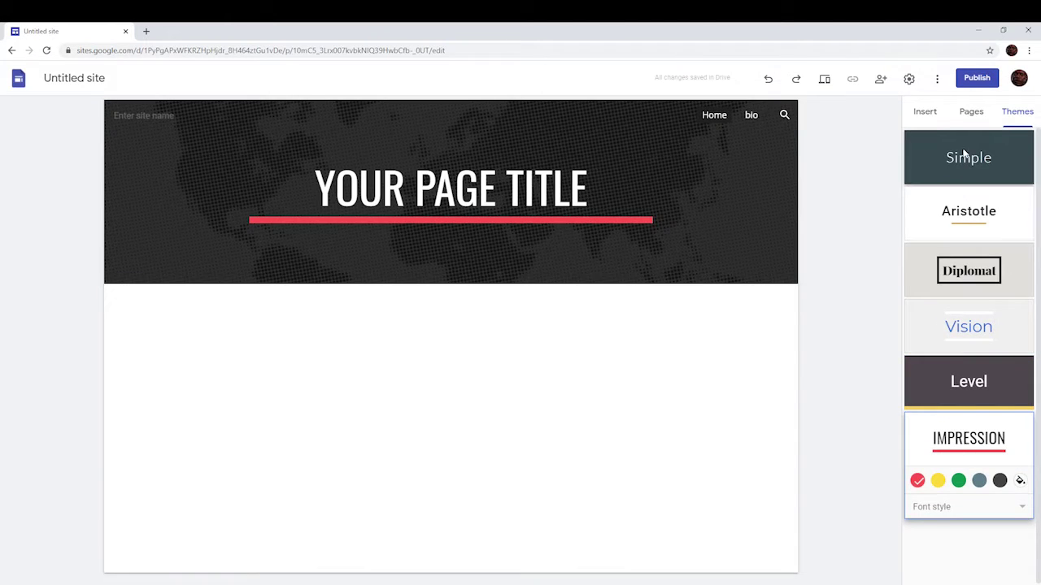
- Check how the Impression theme looks on the bio page, return to Home and set the site theme back to Simple
left_click(971, 114)
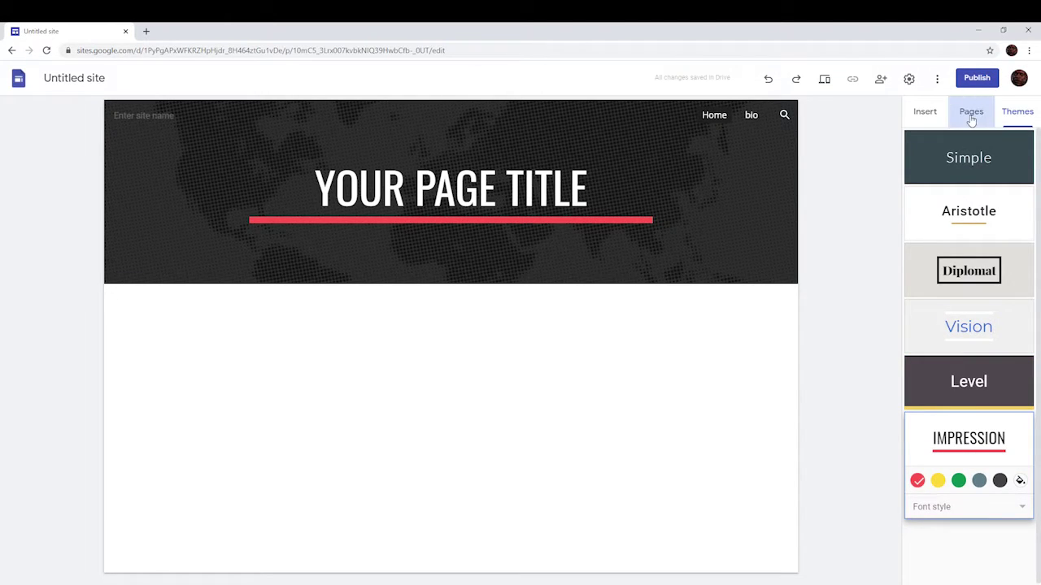
left_click(964, 198)
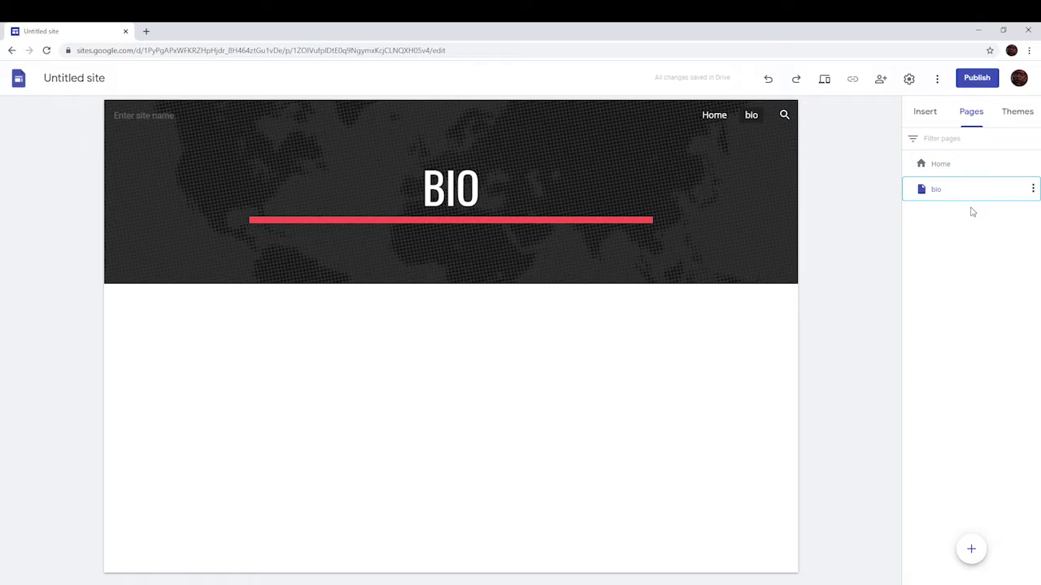
left_click(967, 162)
left_click(1018, 113)
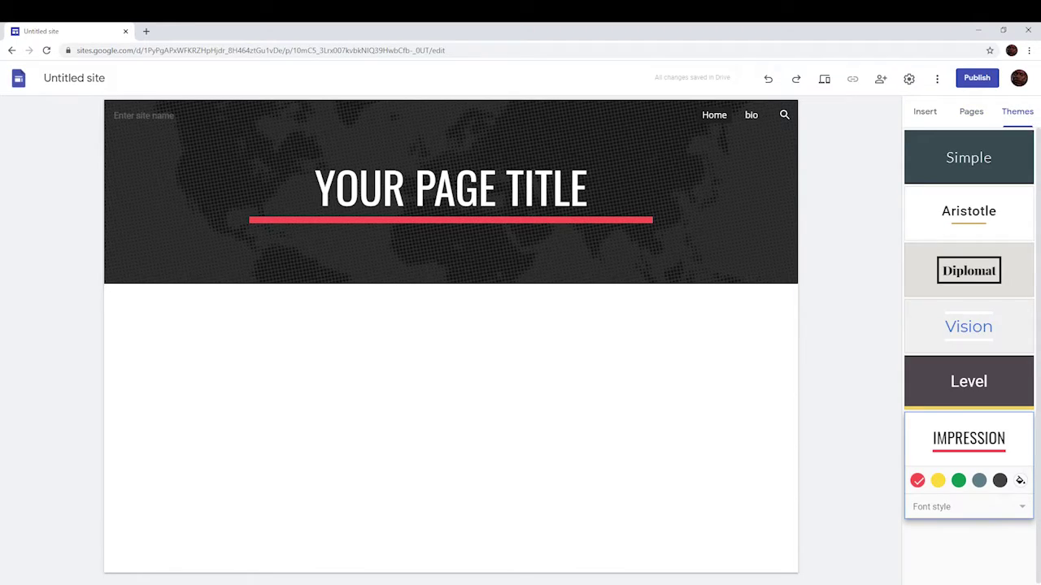
left_click(969, 158)
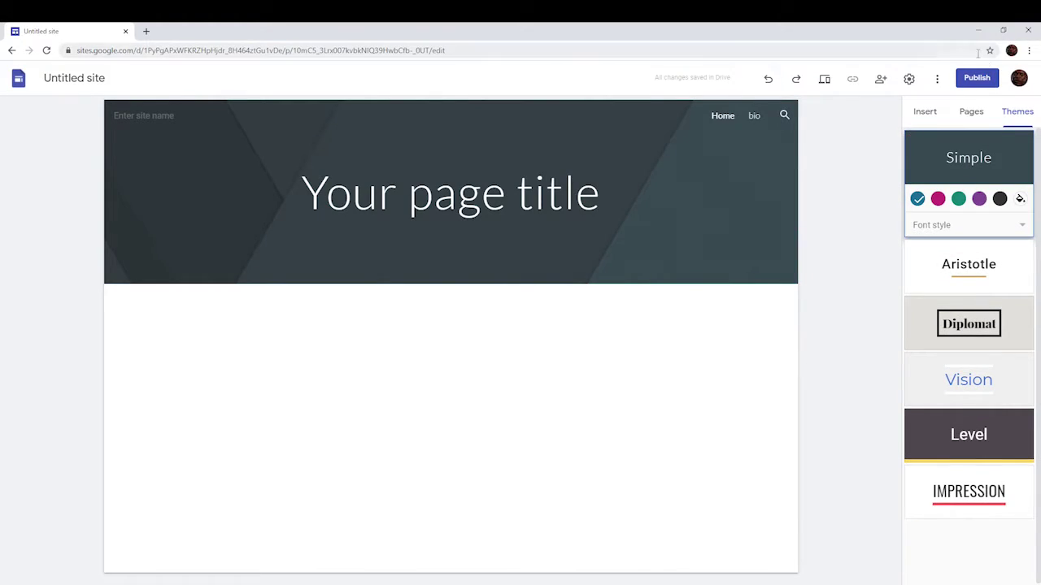
- Insert a text box below the Home page header, narrow it to about half the page width and shift it along its row
left_click(933, 122)
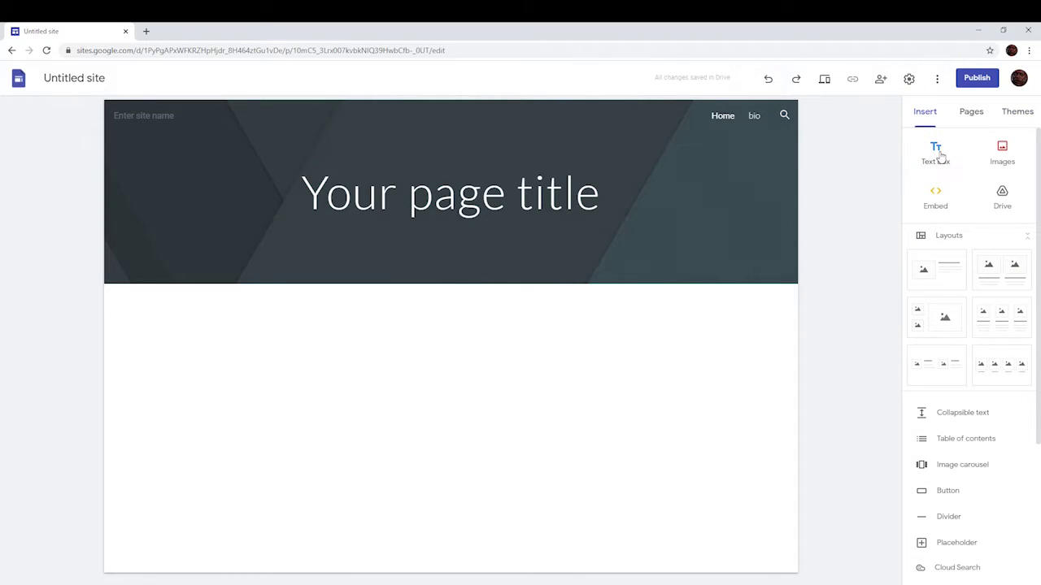
left_click(940, 157)
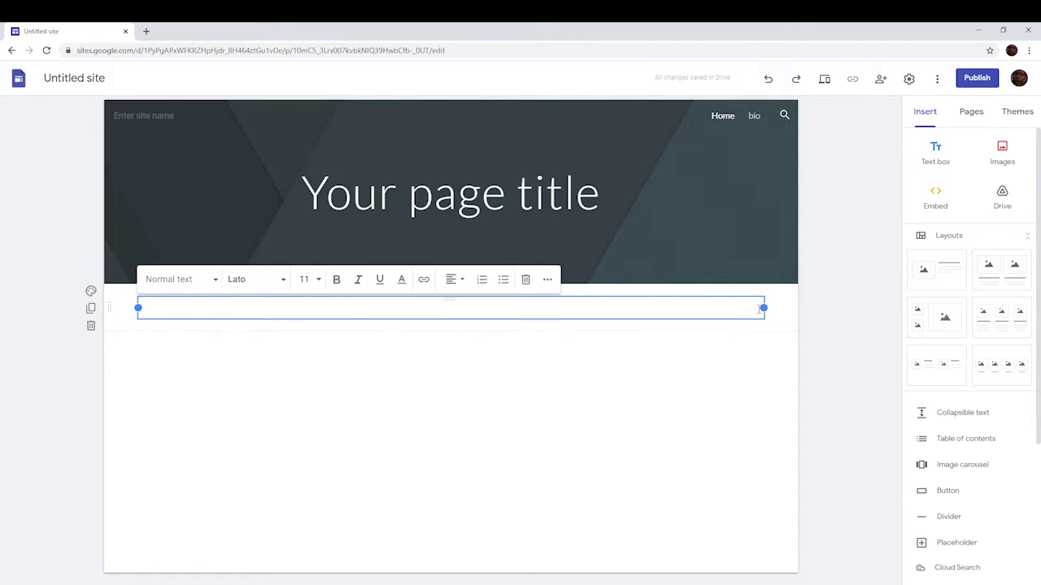
left_click_drag(764, 310, 497, 308)
mouse_move(379, 317)
left_mouse_down()
mouse_move(372, 344)
mouse_move(367, 320)
left_mouse_up()
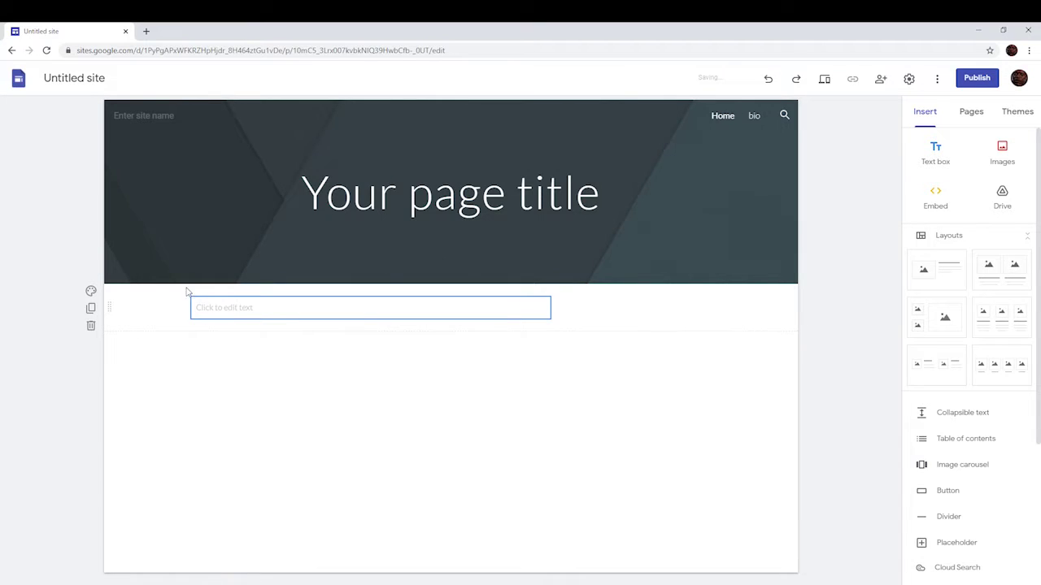
left_click(290, 315)
left_click_drag(288, 323, 337, 313)
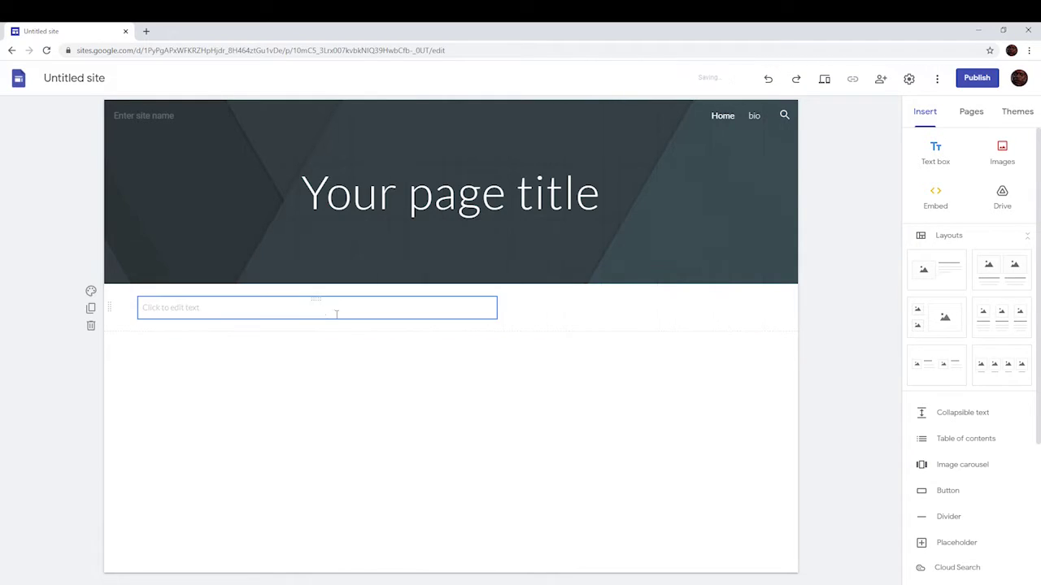
left_click(284, 306)
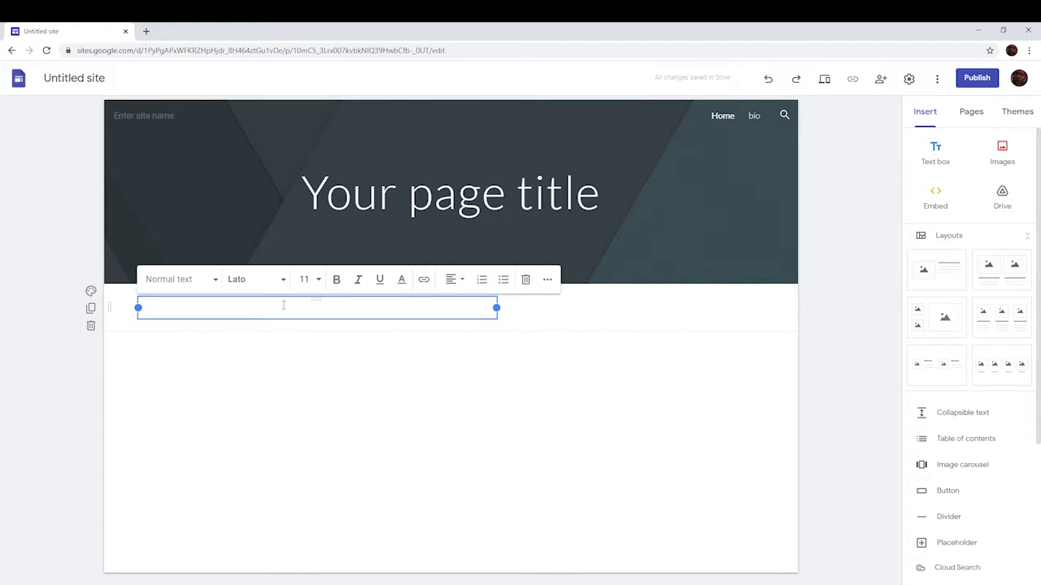
- Enter three lines of sample text, "kuhu kgf vekgb kubkubfeb", "nevfh fheb fe" and "mjbjkebdnefn n.feknl", in the text box and delete the box
type("kuhu kgf vekgb kubkubfeb")
key("Return")
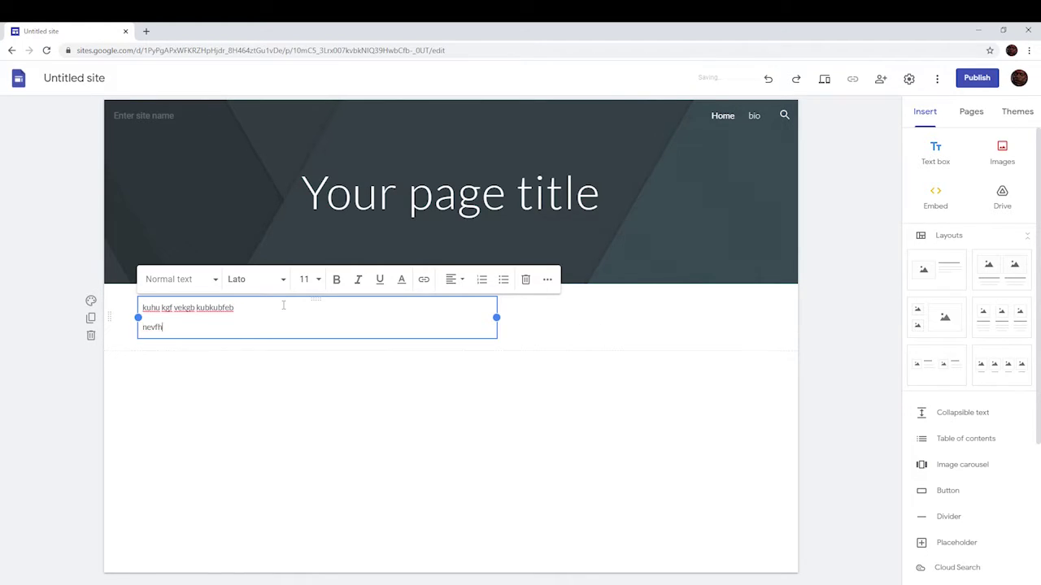
type("nevfh fheb fe")
key("Return")
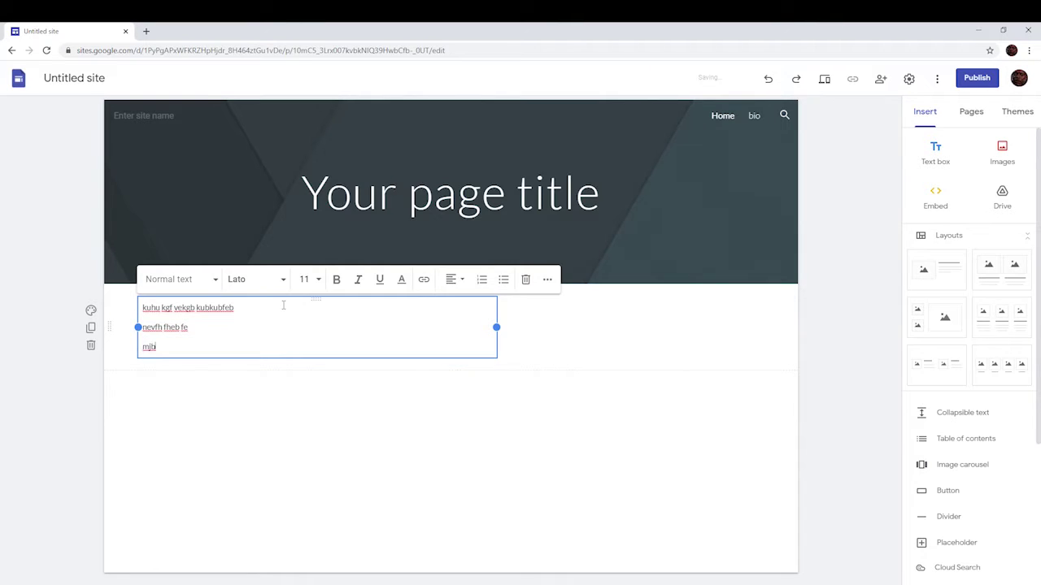
type("mjbjkebdnefn n,feknl")
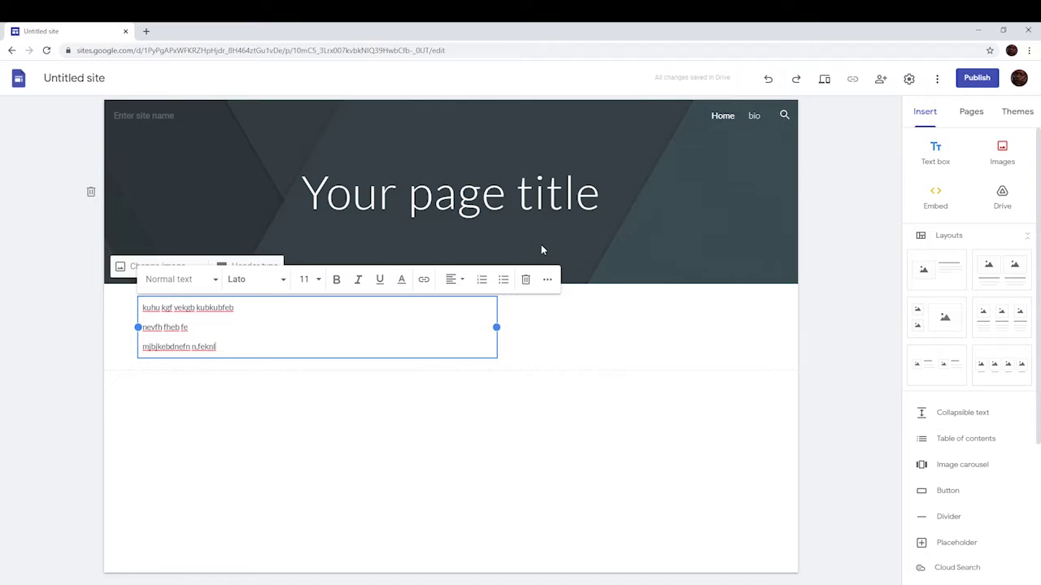
left_click(526, 279)
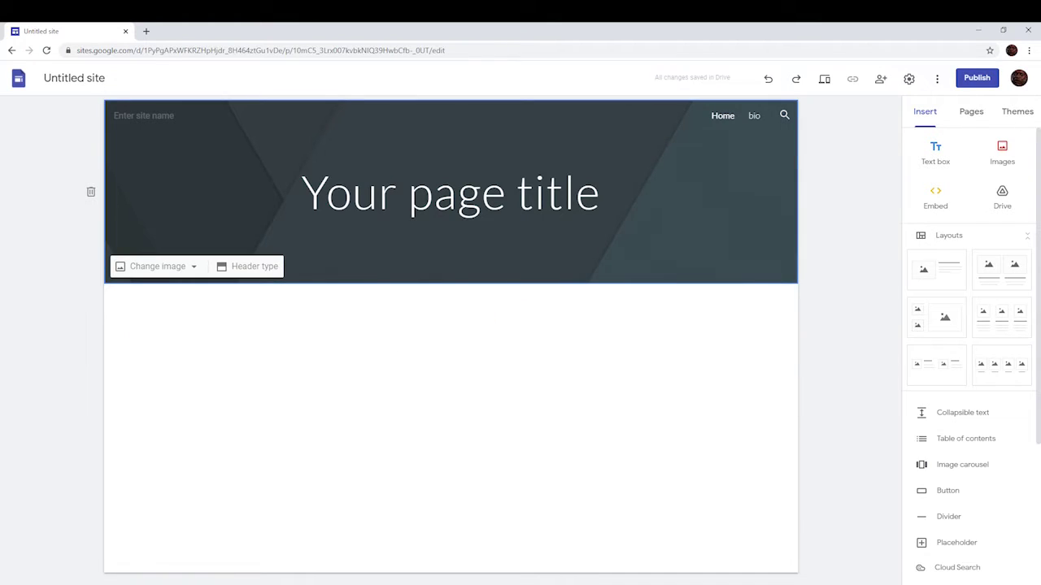
left_click(1004, 155)
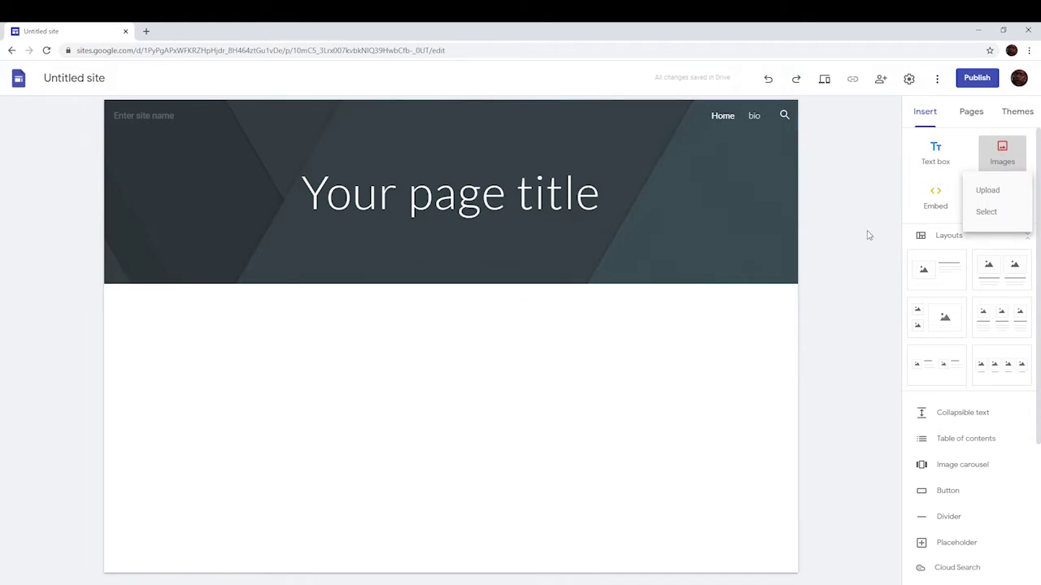
left_click(987, 212)
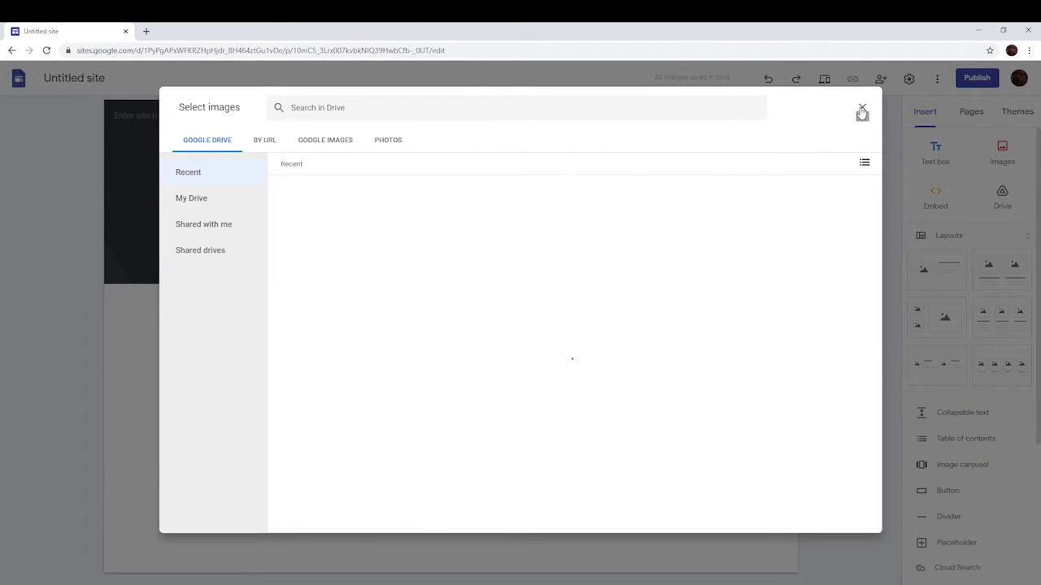
left_click(861, 107)
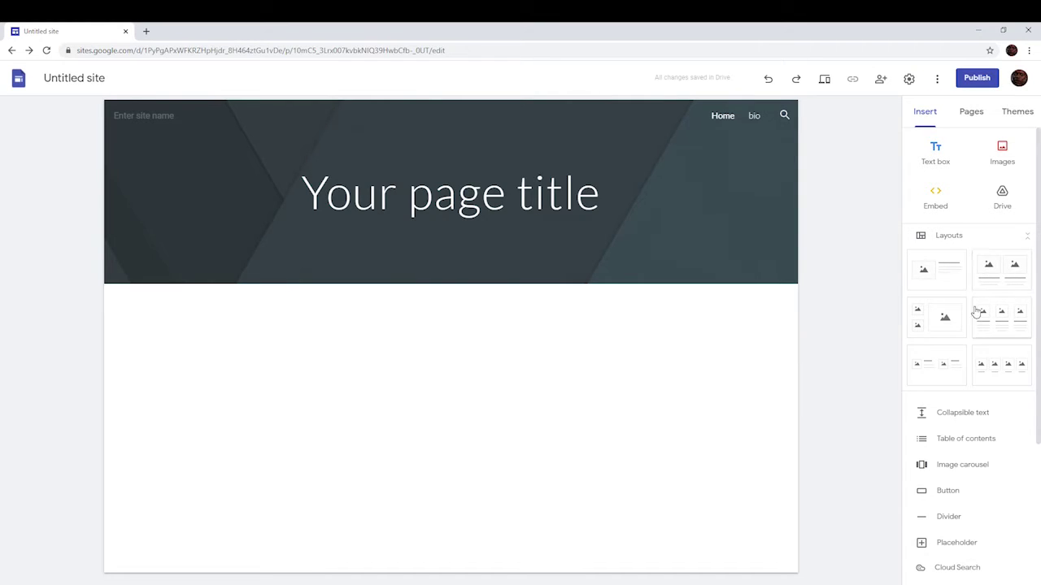
- Add two layouts to the Home page: two small images beside a large one, and three image columns with captions
left_click(946, 330)
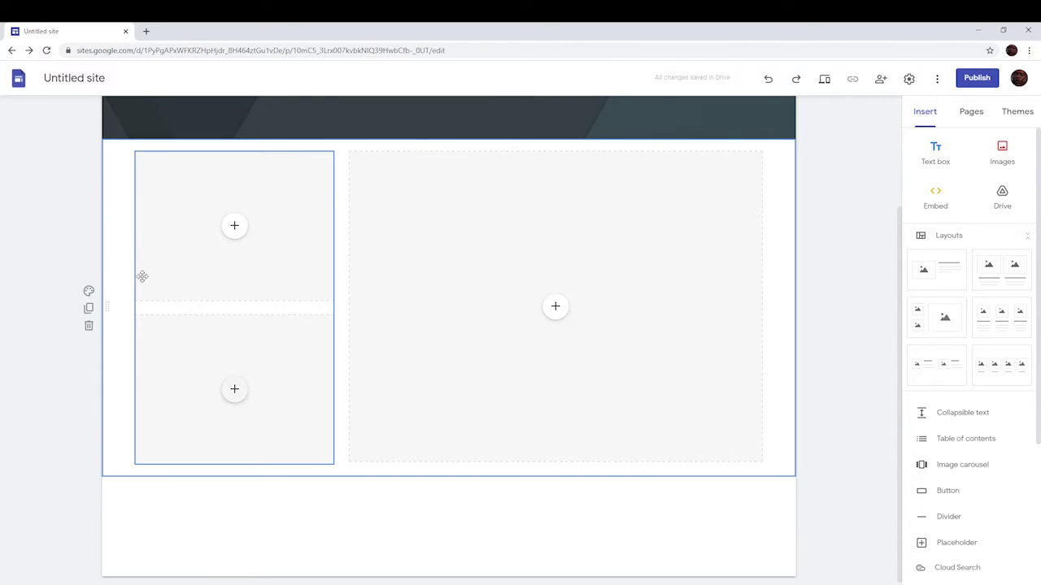
left_click(1001, 317)
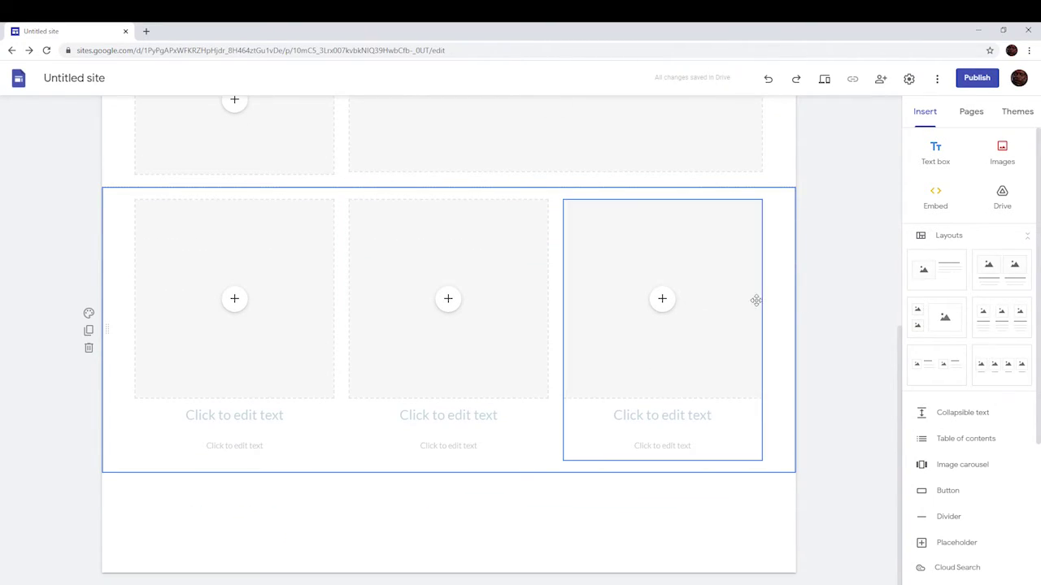
scroll(758, 317, "up", 3)
scroll(769, 321, "down", 2)
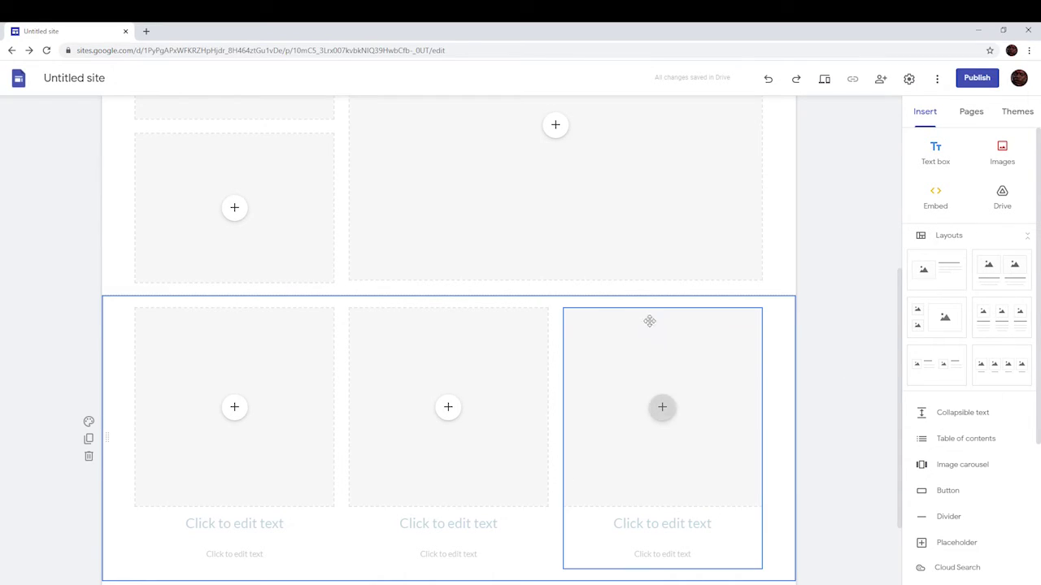
scroll(824, 369, "down", 1)
- Switch to editing the bio page
left_click(971, 111)
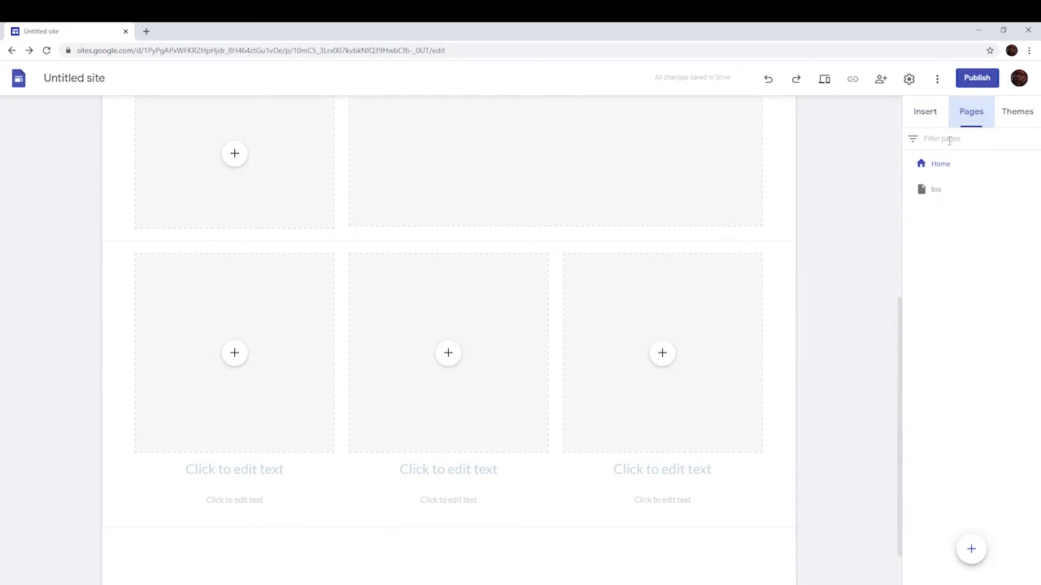
left_click(936, 190)
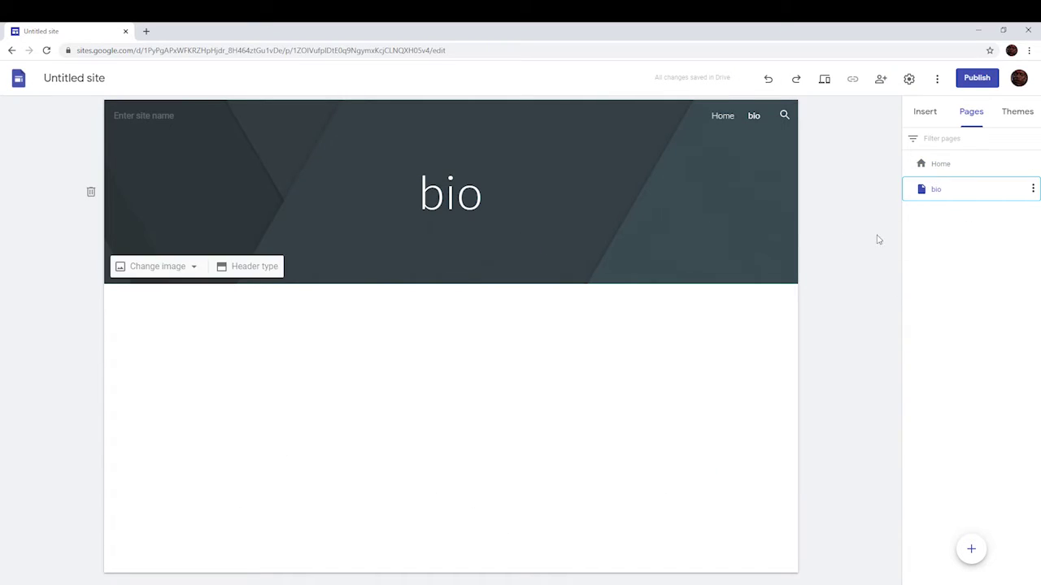
- Insert a button named "home" on the bio page that links to the site's Home page
left_click(939, 111)
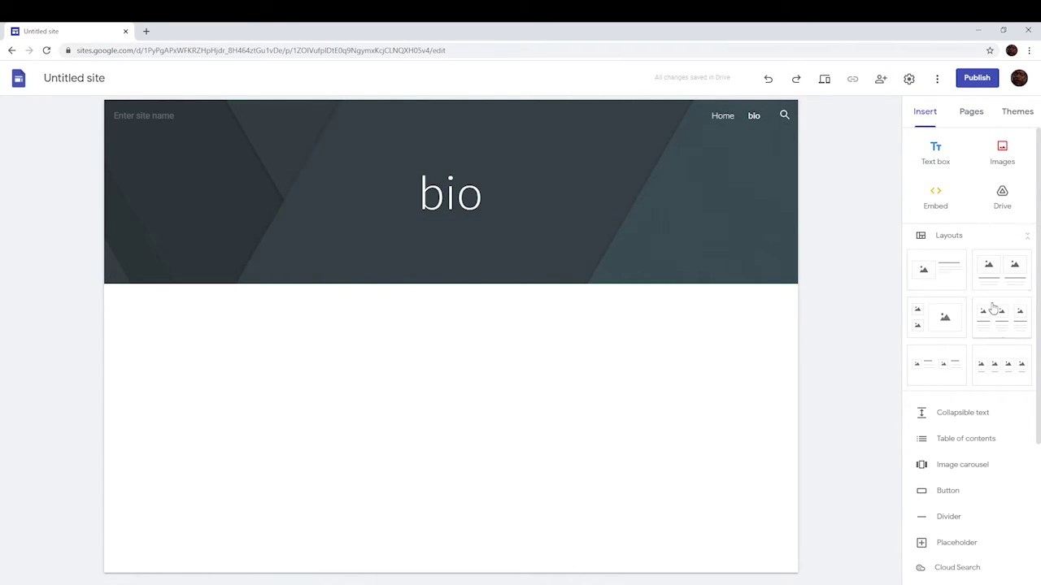
scroll(1006, 356, "down", 3)
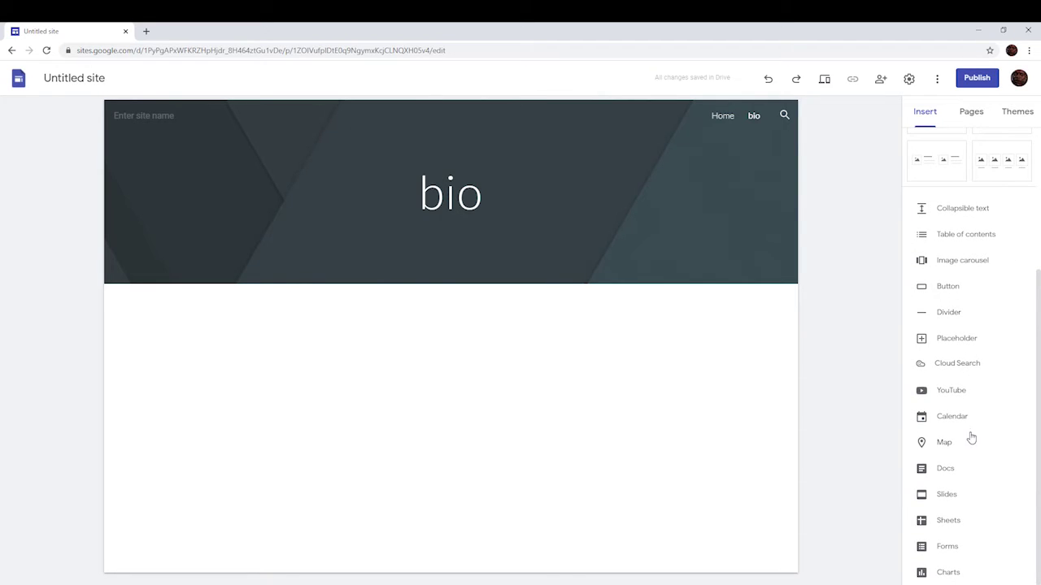
left_click(949, 290)
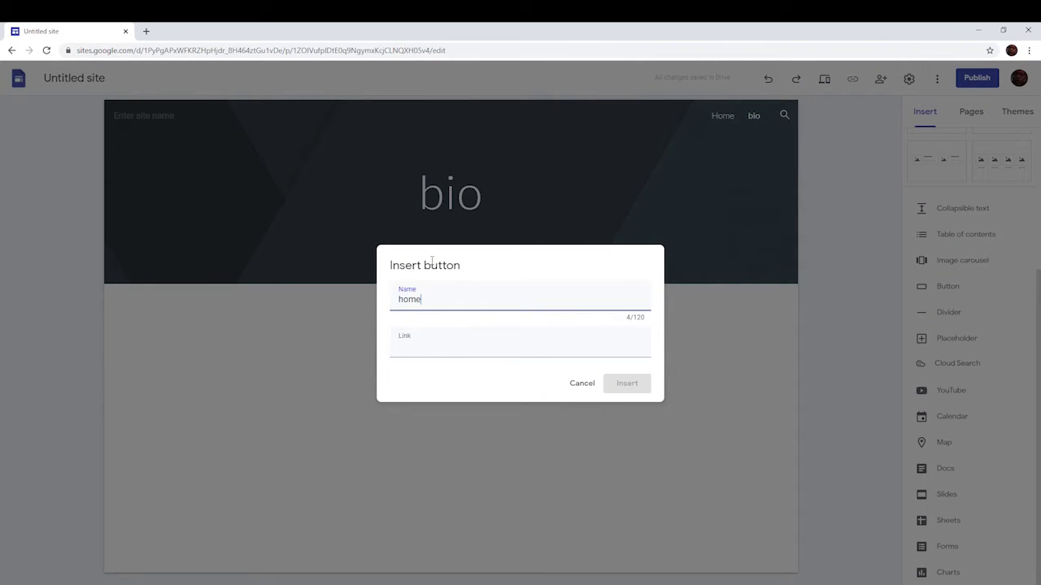
left_click(477, 350)
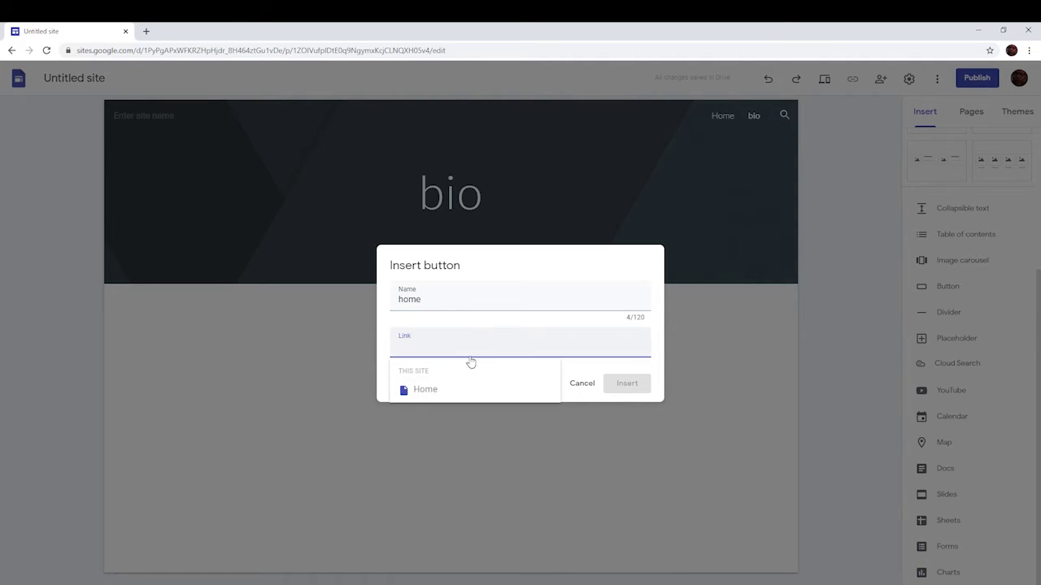
left_click(429, 390)
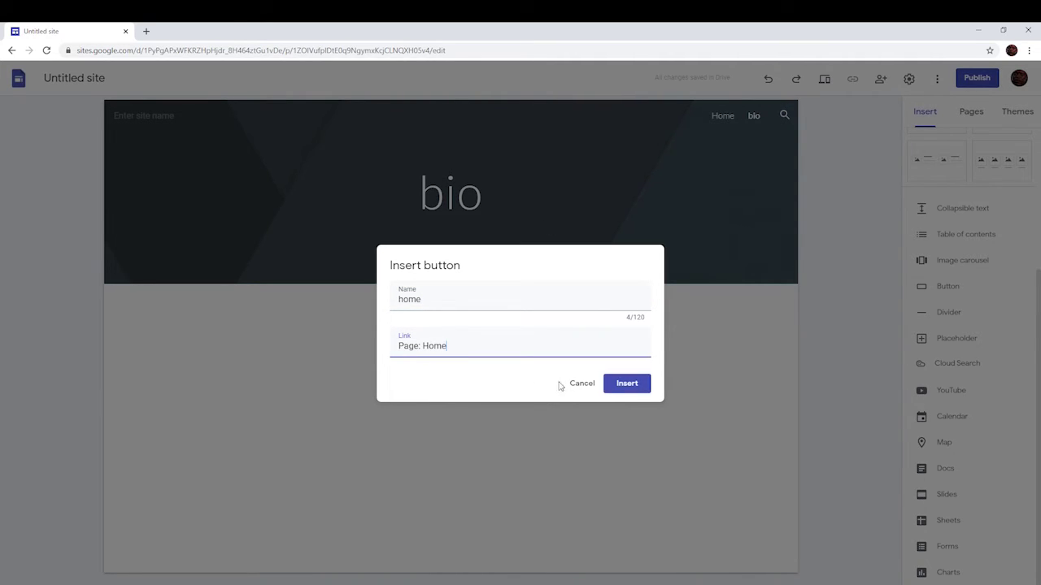
left_click(623, 382)
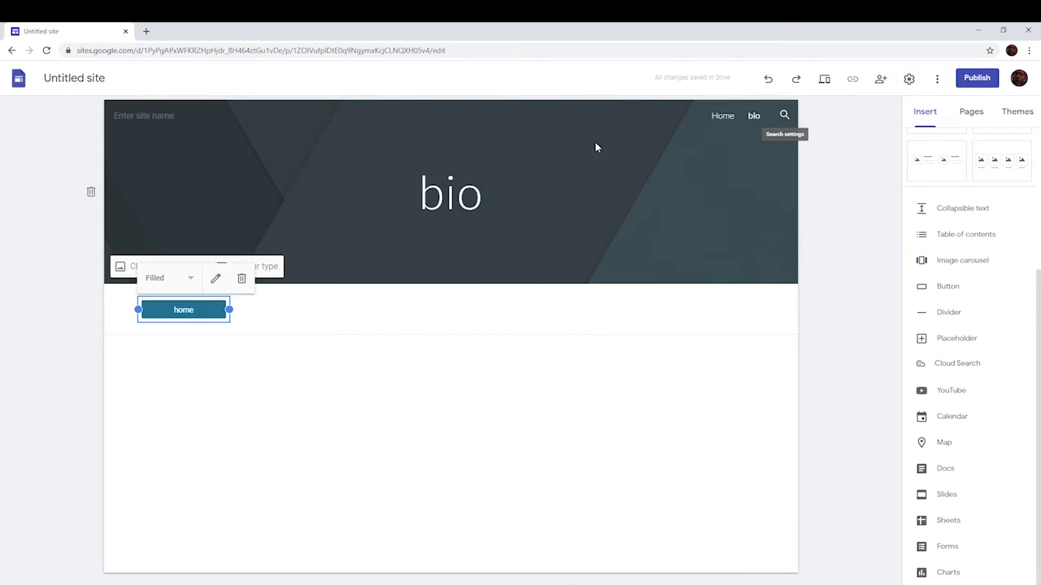
- Preview the site, test the home button on the bio page, and close the preview
left_click(824, 80)
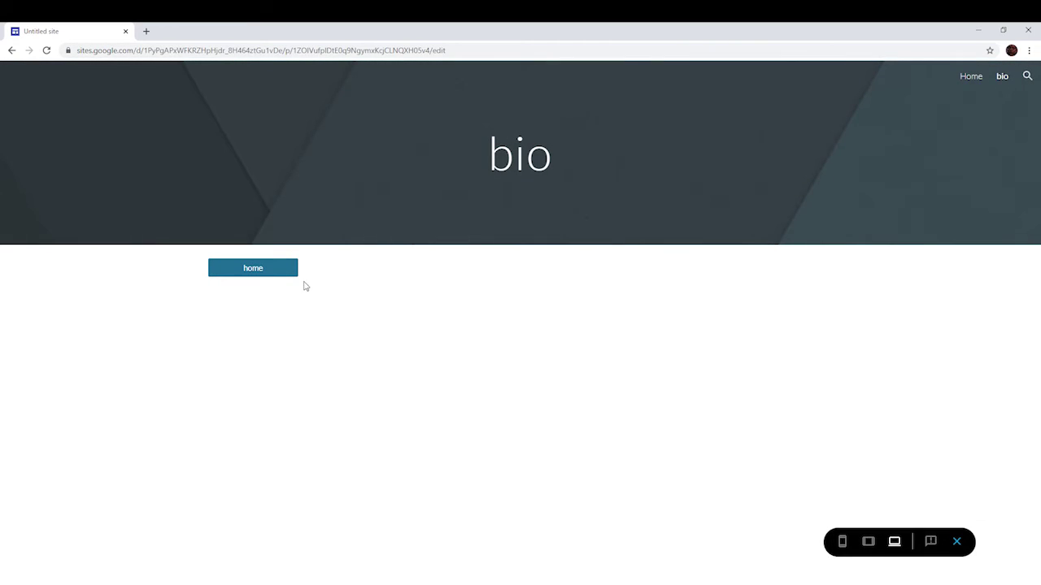
left_click(261, 271)
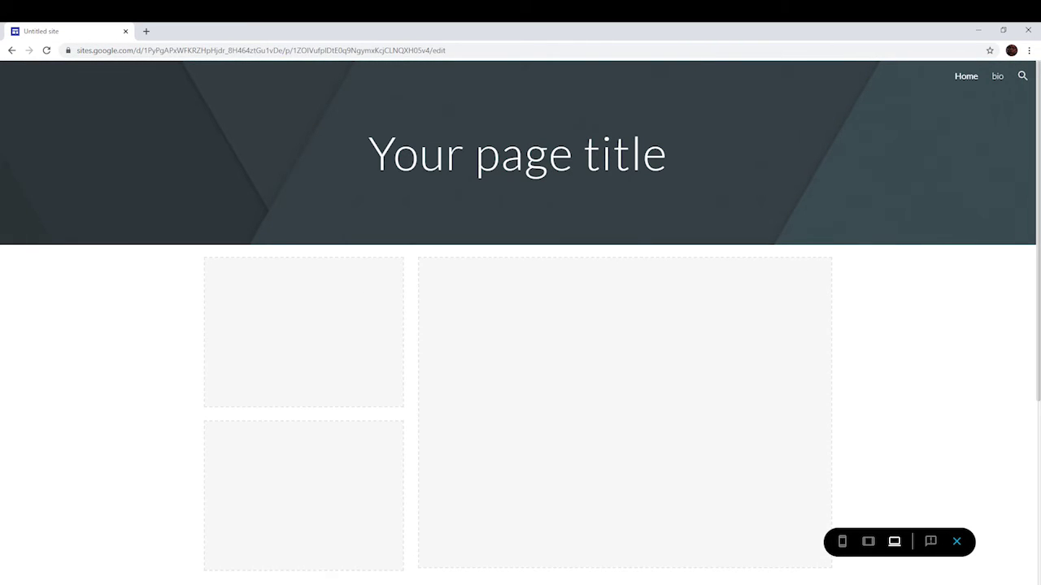
left_click(956, 541)
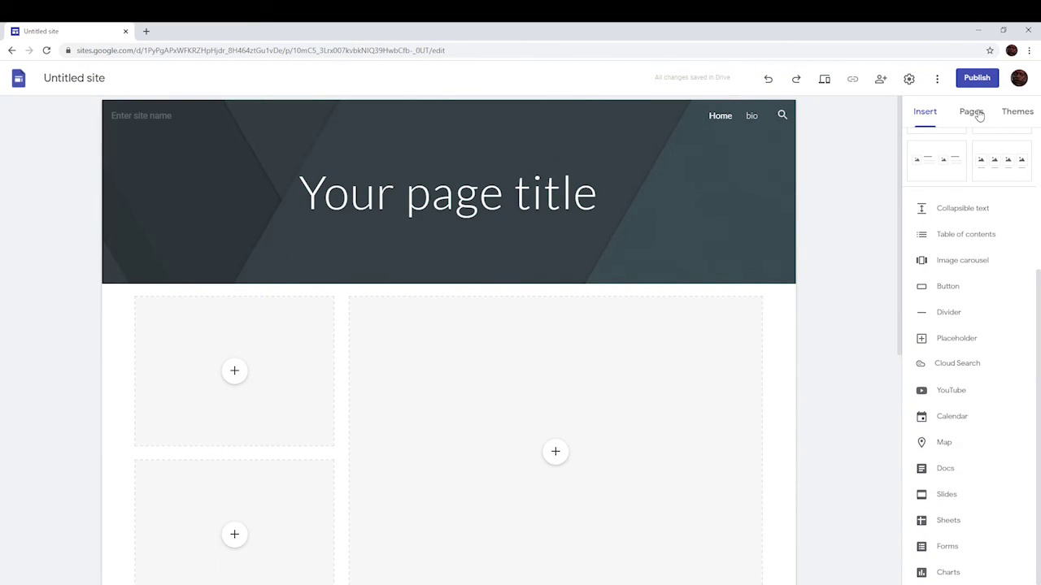
- Return to editing the bio page and bring up the list of insertable elements
left_click(972, 112)
left_click(931, 195)
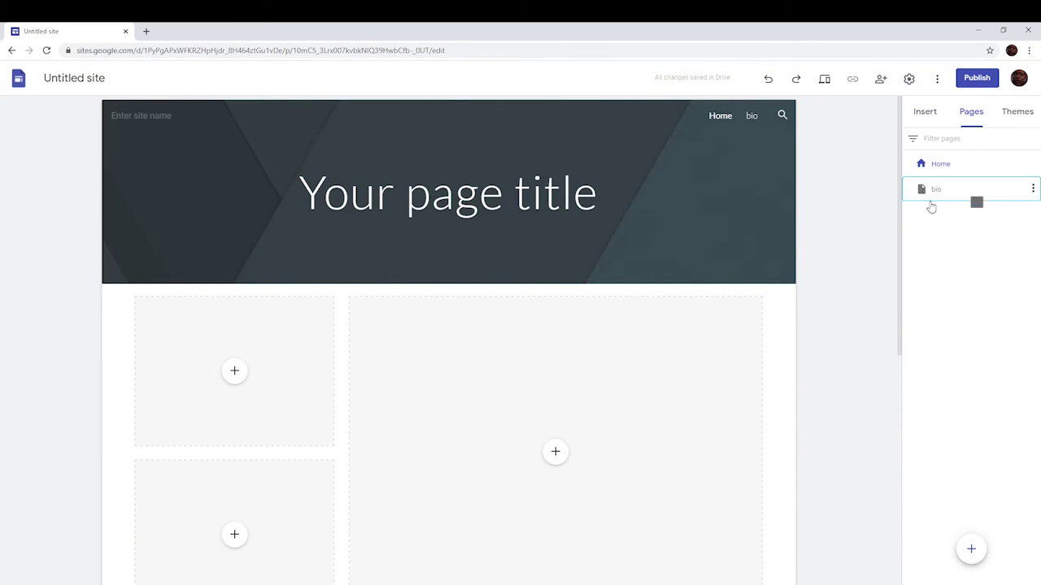
left_click(927, 115)
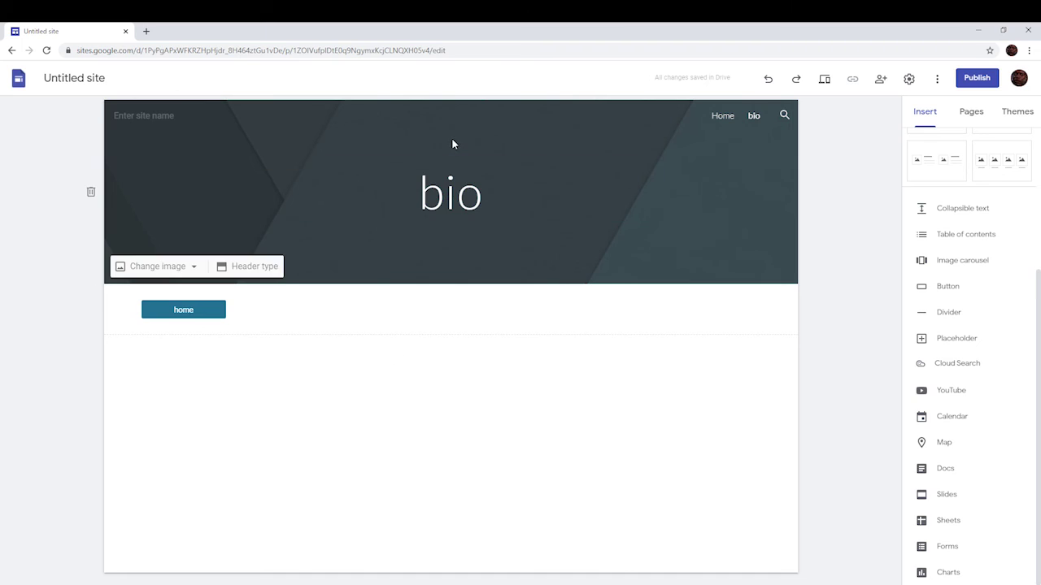
left_click(976, 114)
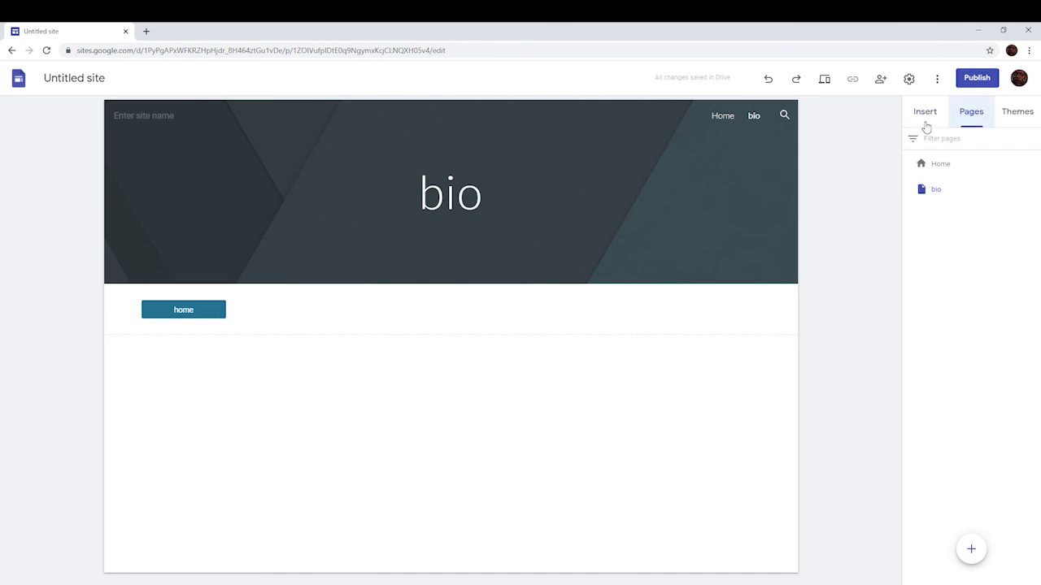
left_click(1012, 121)
left_click(969, 115)
left_click(924, 111)
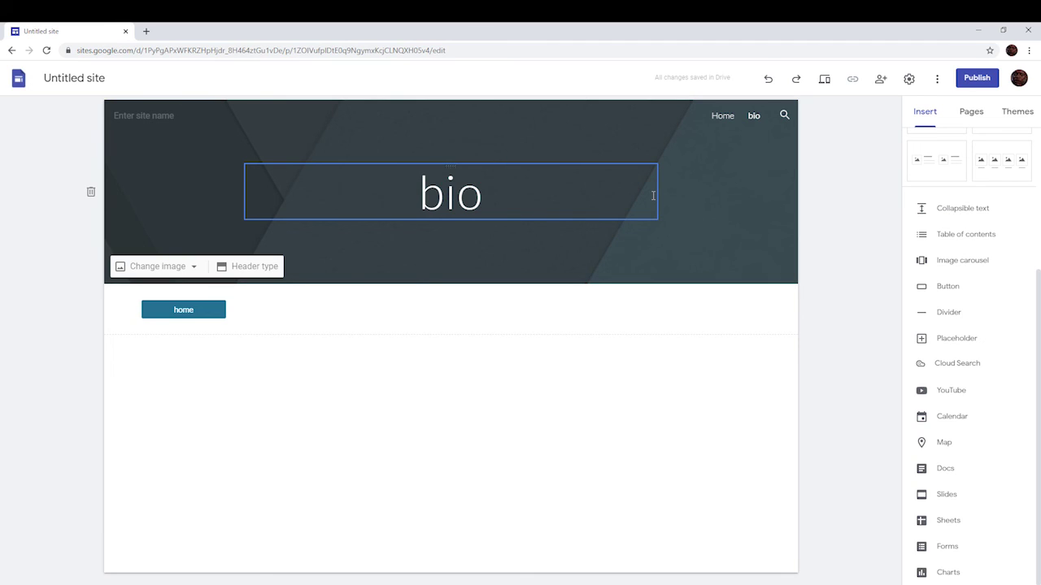